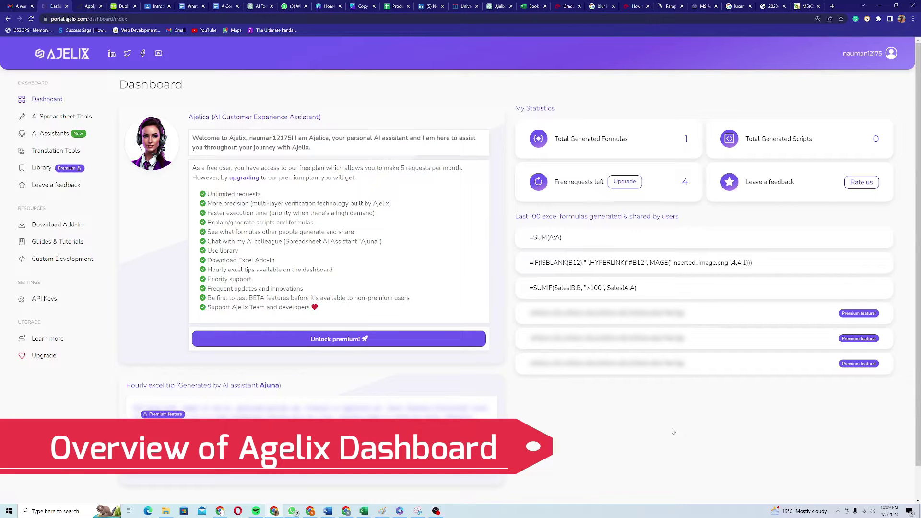
Open Ajelix's Excel table template generator and look over its rows, columns and description fields
{"action": "left_click", "coordinate": [85, 121]}
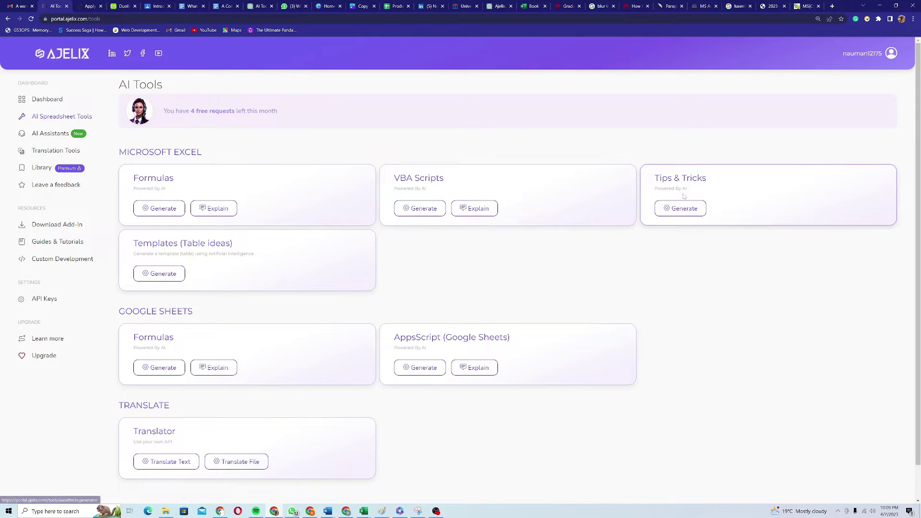
{"action": "left_click", "coordinate": [168, 278]}
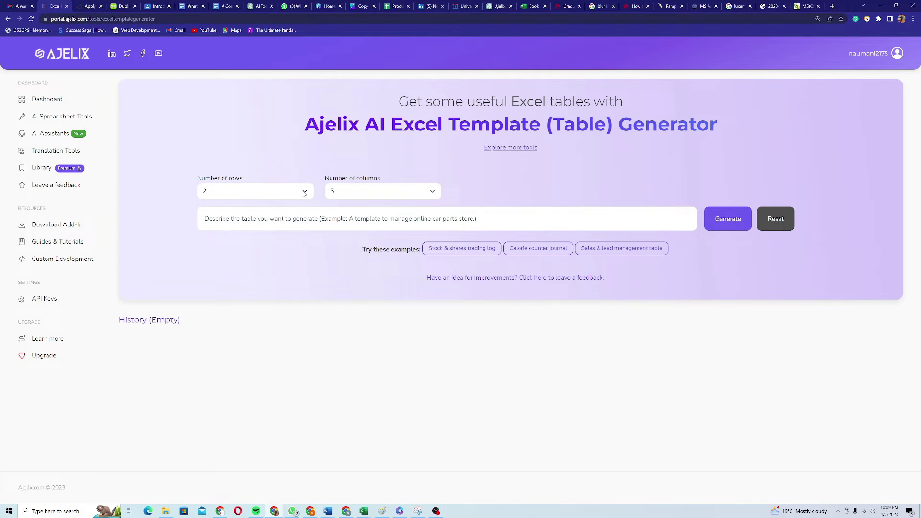
{"action": "left_click", "coordinate": [304, 192]}
{"action": "left_click", "coordinate": [352, 195]}
{"action": "left_click", "coordinate": [682, 216]}
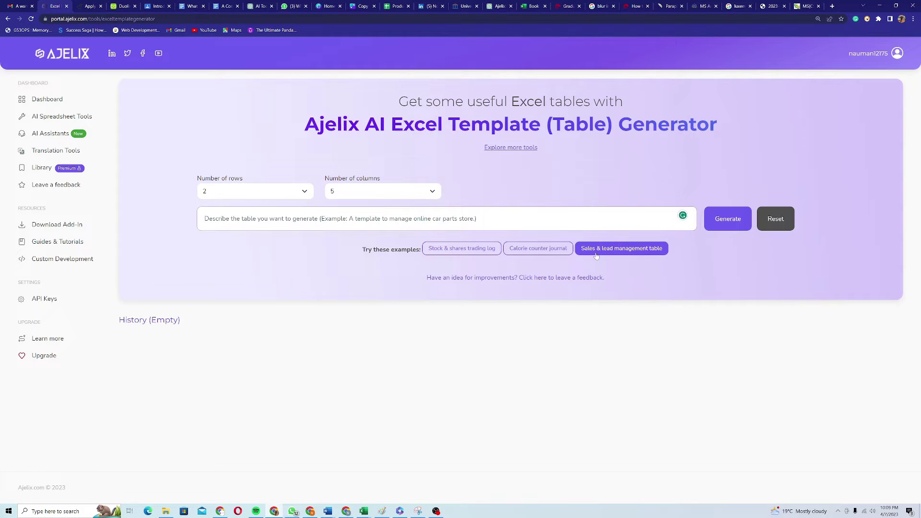
{"action": "left_click", "coordinate": [206, 219]}
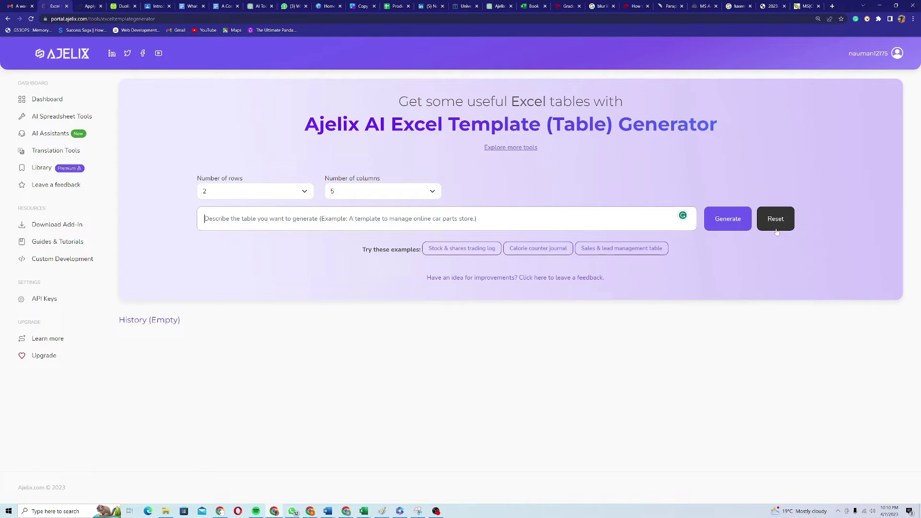
Go back to the AI Tools overview and scroll through the full list of tools
{"action": "key", "text": "alt+Left"}
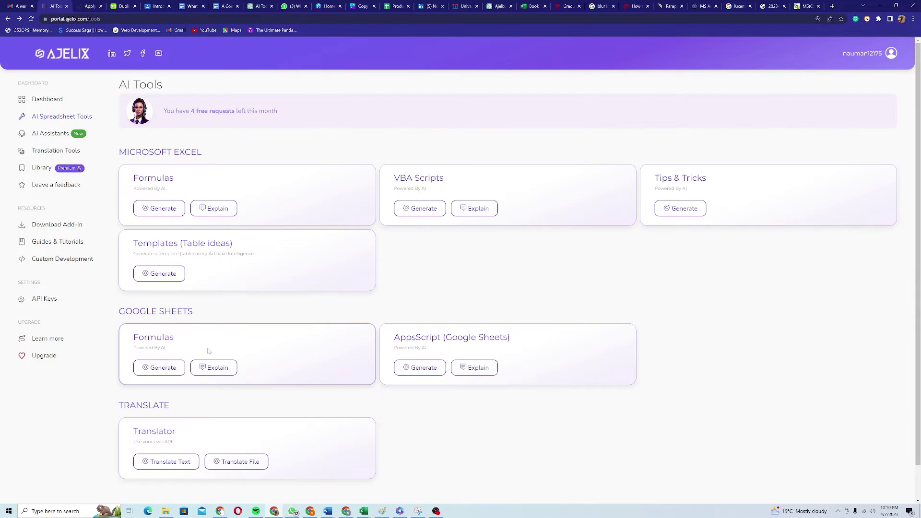
{"action": "scroll", "coordinate": [209, 352], "scroll_direction": "down", "scroll_amount": 1}
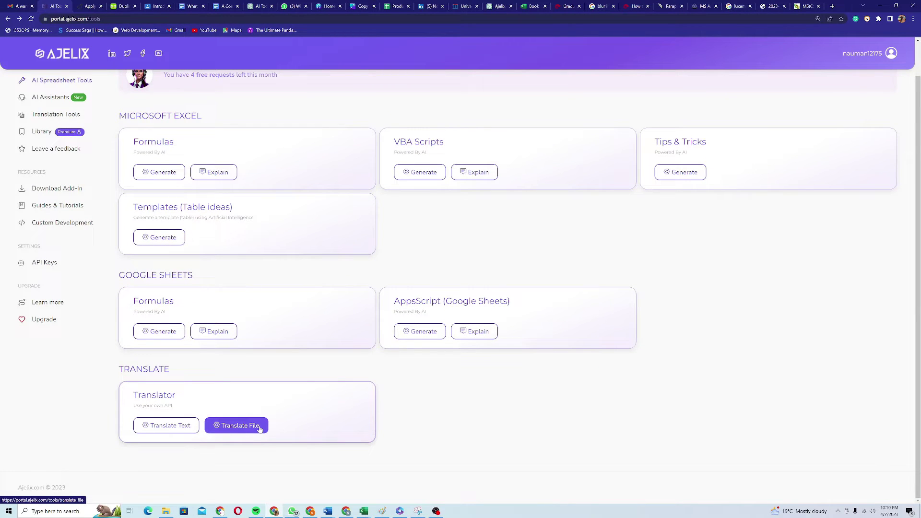
{"action": "scroll", "coordinate": [259, 429], "scroll_direction": "up", "scroll_amount": 1}
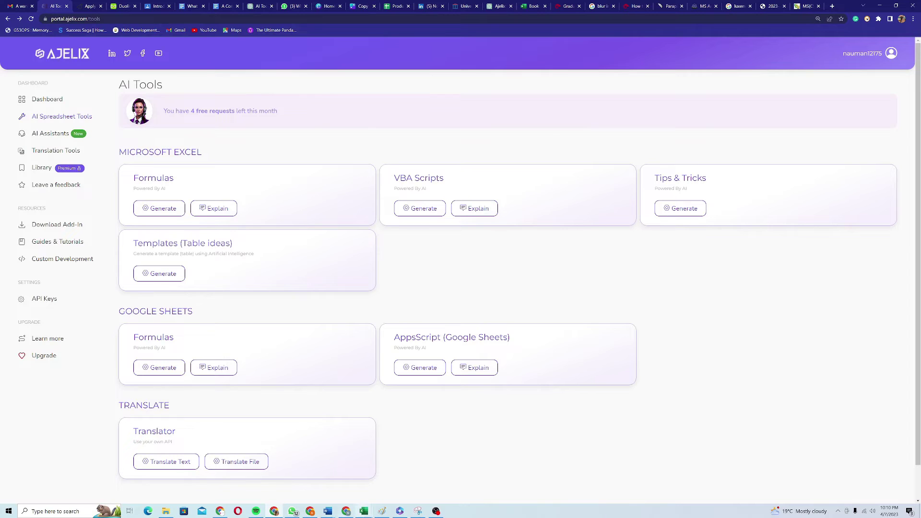
Show the Ajelix Assistant ribbon tab in the Book1 workbook, then return to the AI Tools page
{"action": "mouse_move", "coordinate": [363, 511]}
{"action": "left_click", "coordinate": [384, 469]}
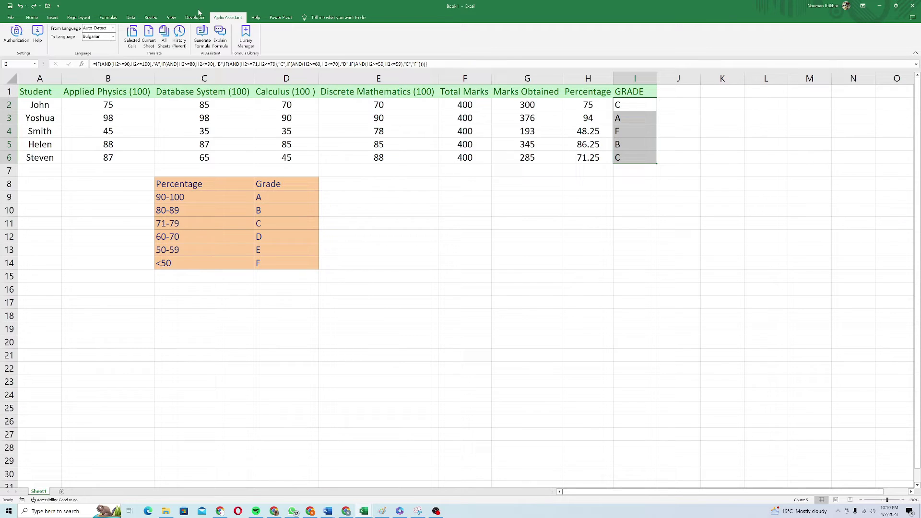
{"action": "left_click", "coordinate": [226, 18]}
{"action": "left_click", "coordinate": [203, 40]}
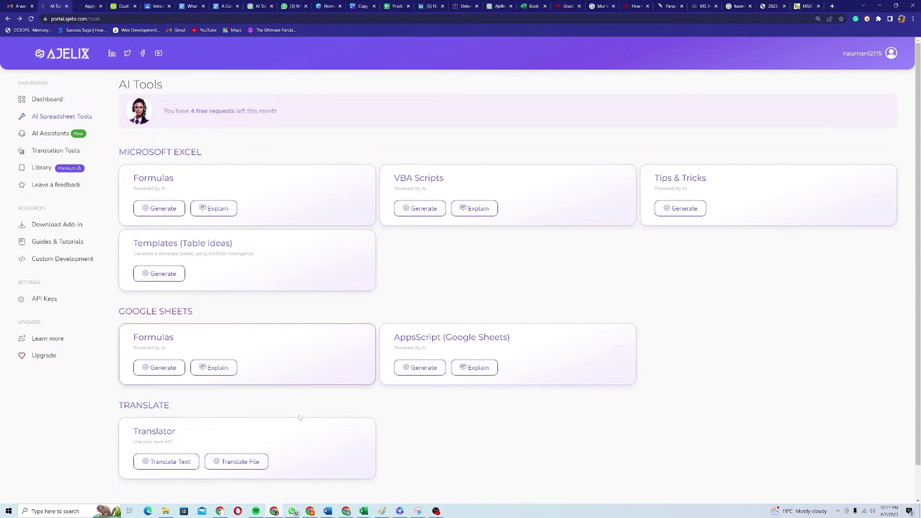
Bring up the Ajelix homepage and zoom in its content for readability
{"action": "mouse_move", "coordinate": [221, 513]}
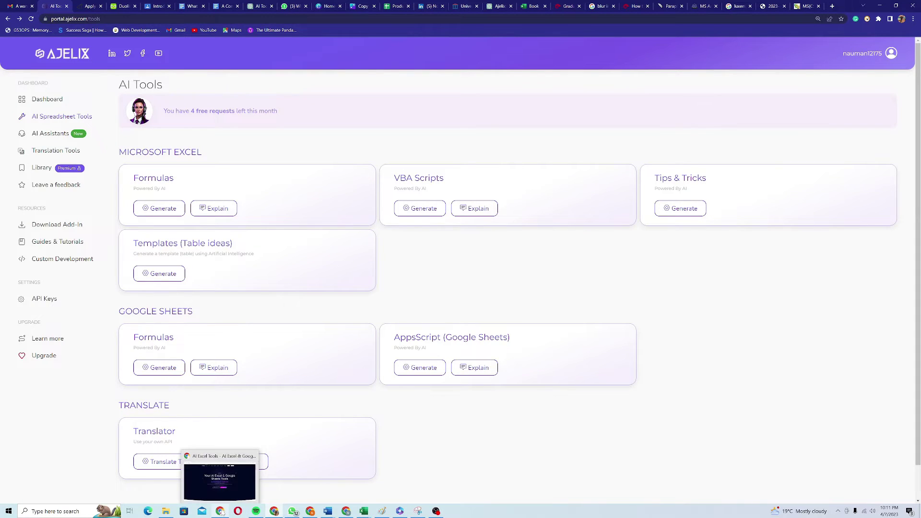
{"action": "left_click", "coordinate": [220, 513]}
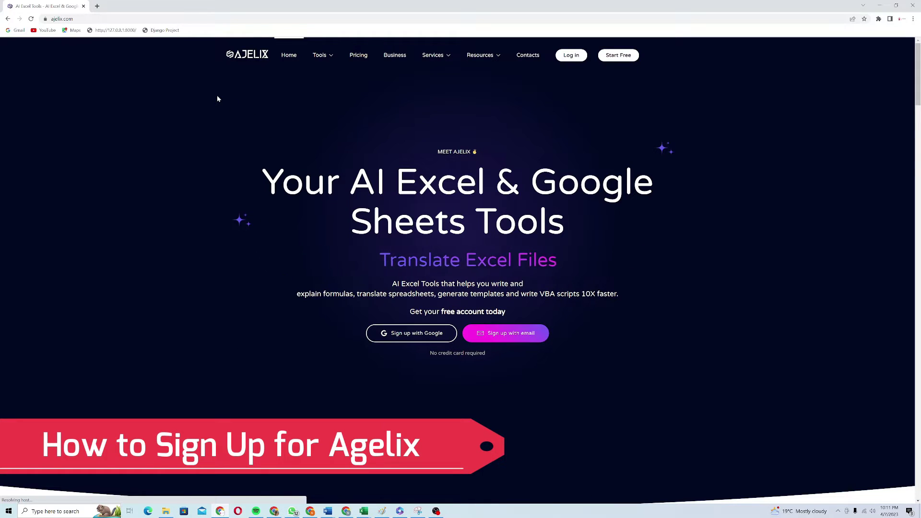
{"action": "key", "text": "ctrl+plus"}
{"action": "key", "text": "ctrl+plus"}
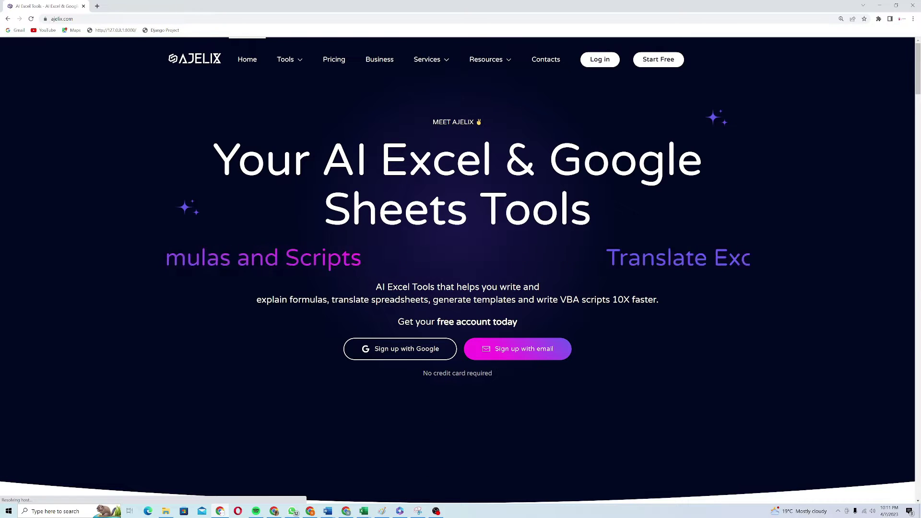
Start a free Ajelix sign-up using the first Google account
{"action": "left_click", "coordinate": [406, 358]}
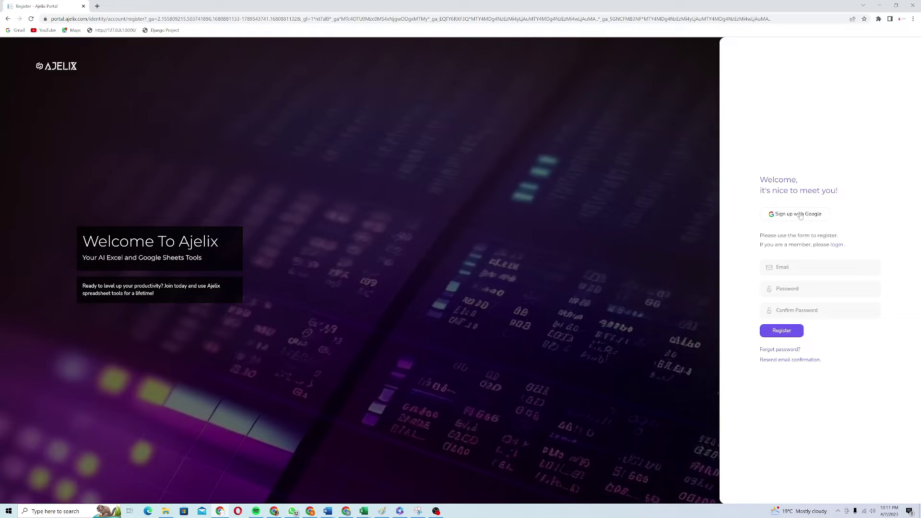
{"action": "left_click", "coordinate": [800, 215]}
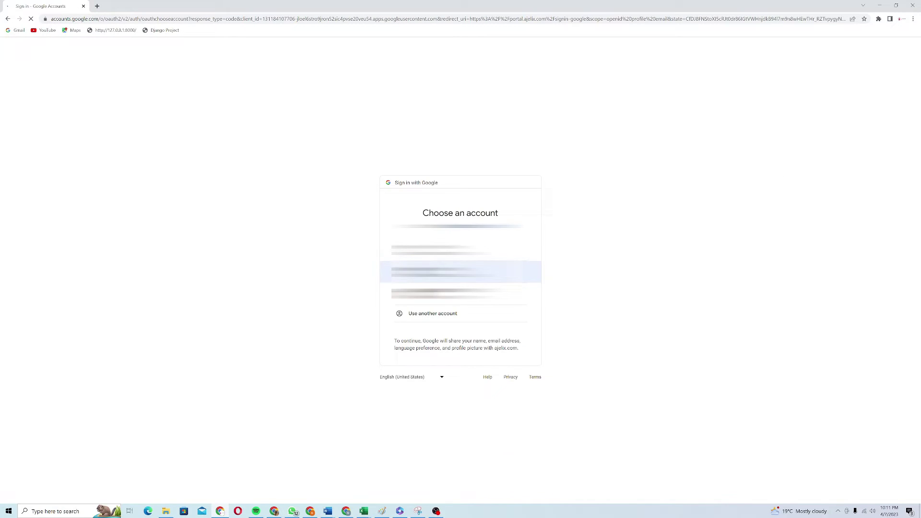
{"action": "left_click", "coordinate": [440, 254]}
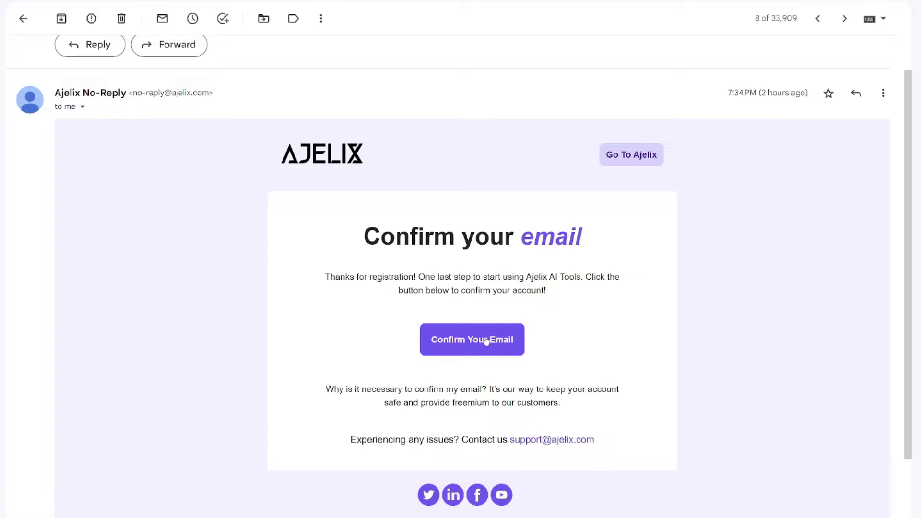
Confirm the account's e-mail, then log in to Ajelix with the same Google account
{"action": "left_click", "coordinate": [486, 341]}
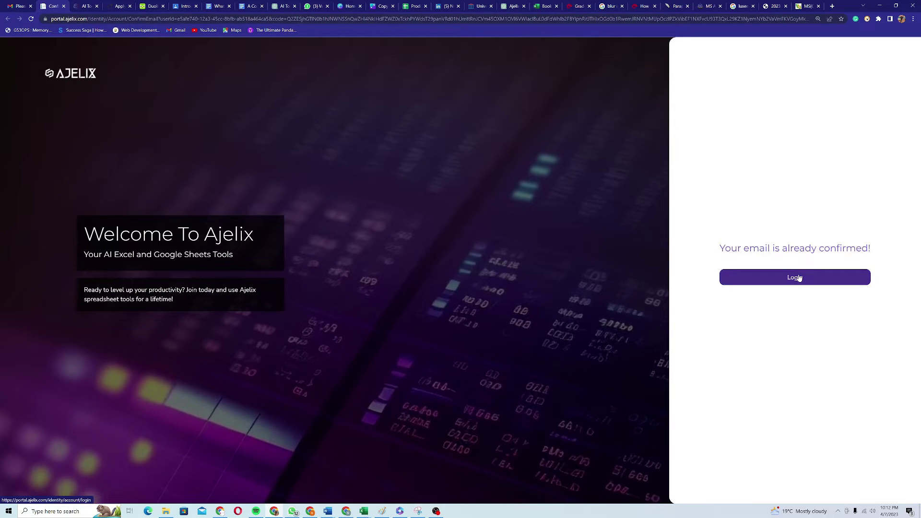
{"action": "left_click", "coordinate": [800, 277]}
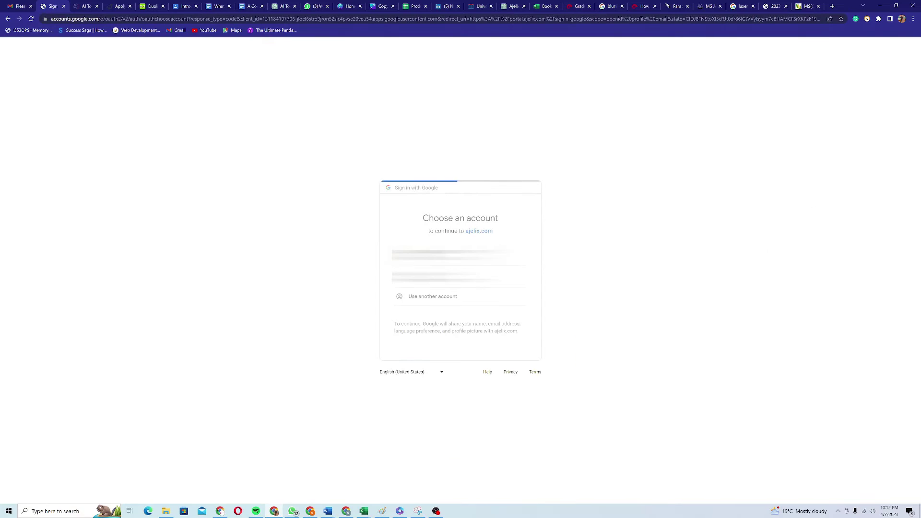
{"action": "left_click", "coordinate": [434, 254]}
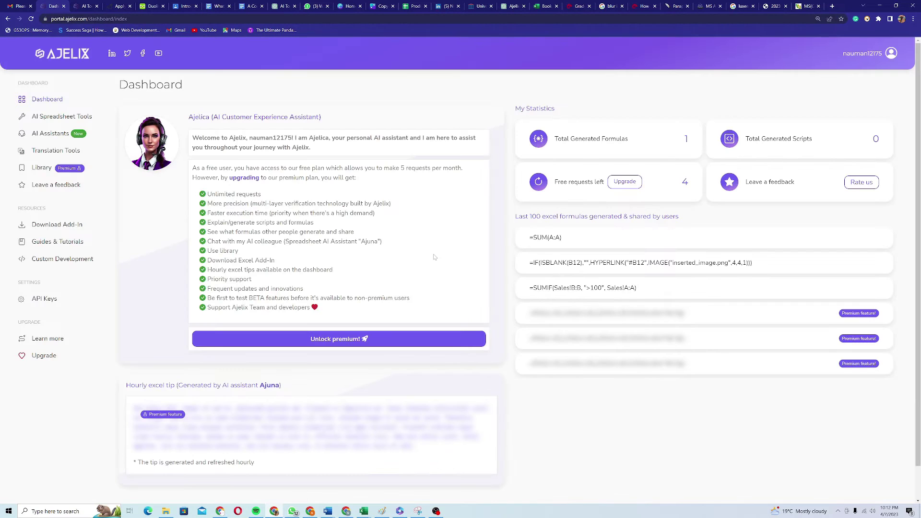
Run the downloaded setup (2).exe add-in installer and close its already-installed notice
{"action": "left_click", "coordinate": [46, 225]}
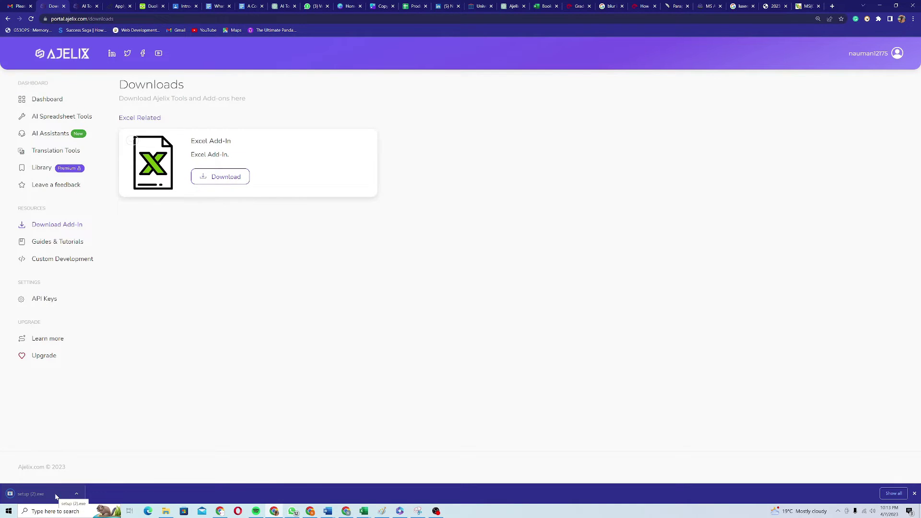
{"action": "left_click", "coordinate": [56, 494]}
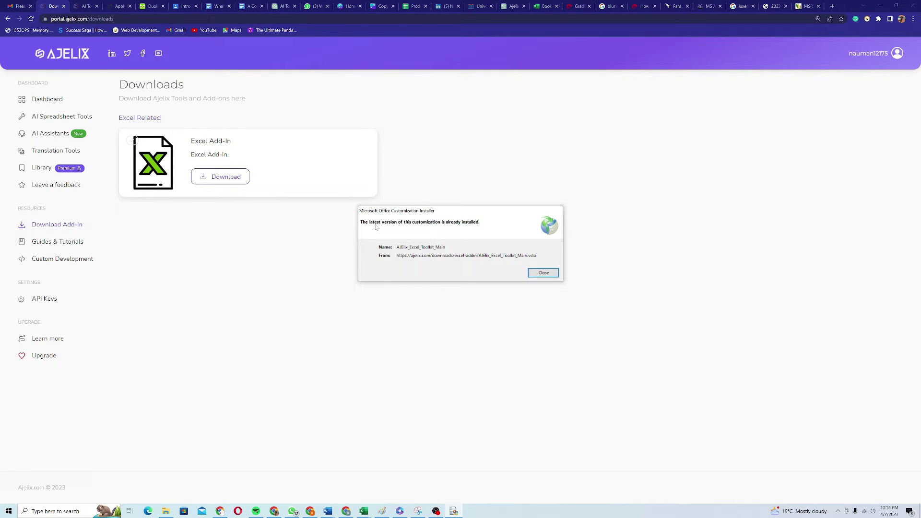
{"action": "left_click", "coordinate": [544, 273]}
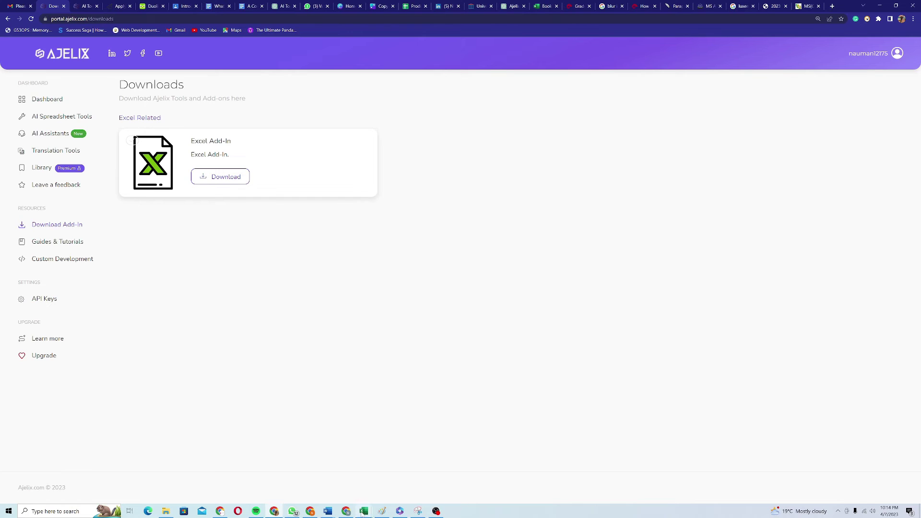
Clear the grades from I2:I6 in Book1 and browse the Developer and Ajelix Assistant commands
{"action": "mouse_move", "coordinate": [365, 512]}
{"action": "mouse_move", "coordinate": [400, 485]}
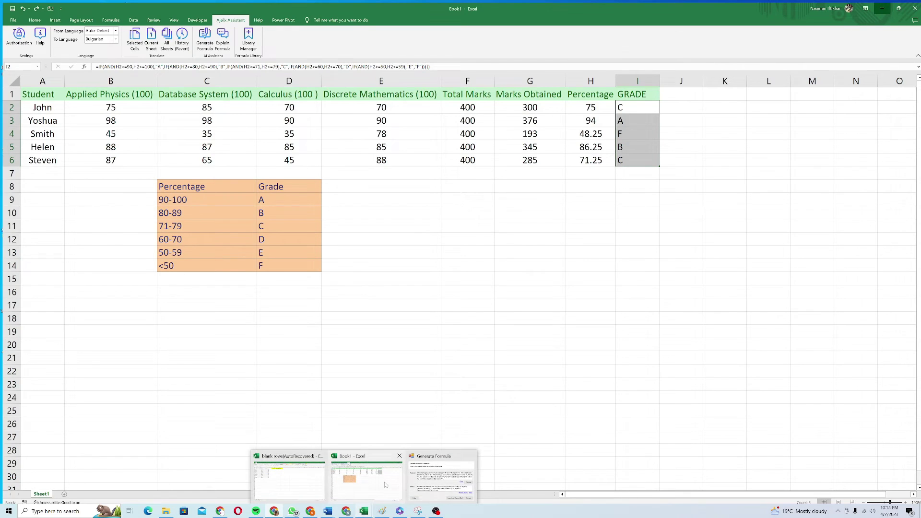
{"action": "left_click", "coordinate": [386, 485]}
{"action": "key", "text": "ctrl+z"}
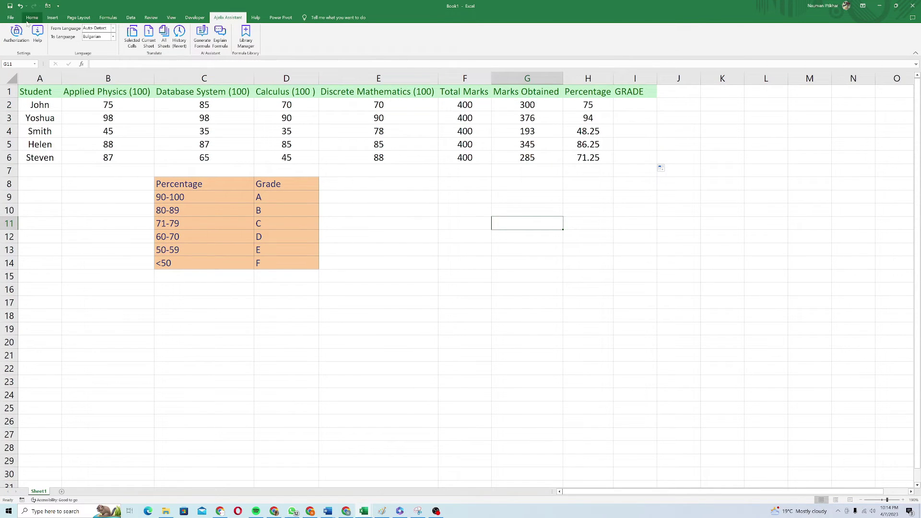
{"action": "left_click", "coordinate": [204, 18]}
{"action": "left_click", "coordinate": [219, 18]}
{"action": "left_click", "coordinate": [246, 41]}
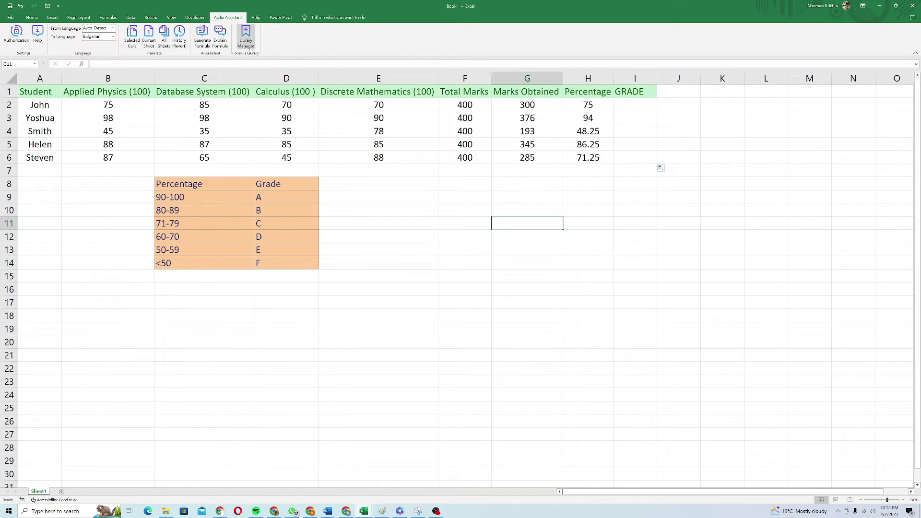
Copy the Ajelix API key from the API Keys settings page in the browser
{"action": "left_click", "coordinate": [275, 511]}
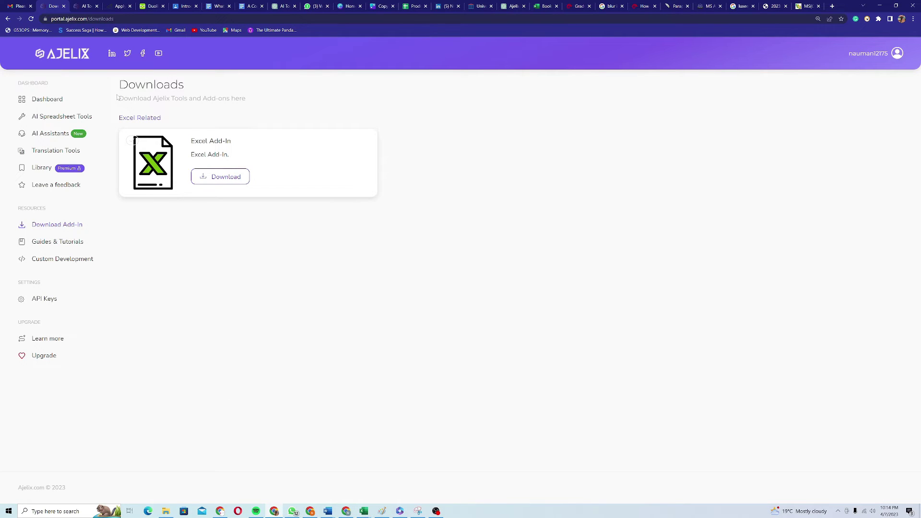
{"action": "left_click", "coordinate": [84, 306]}
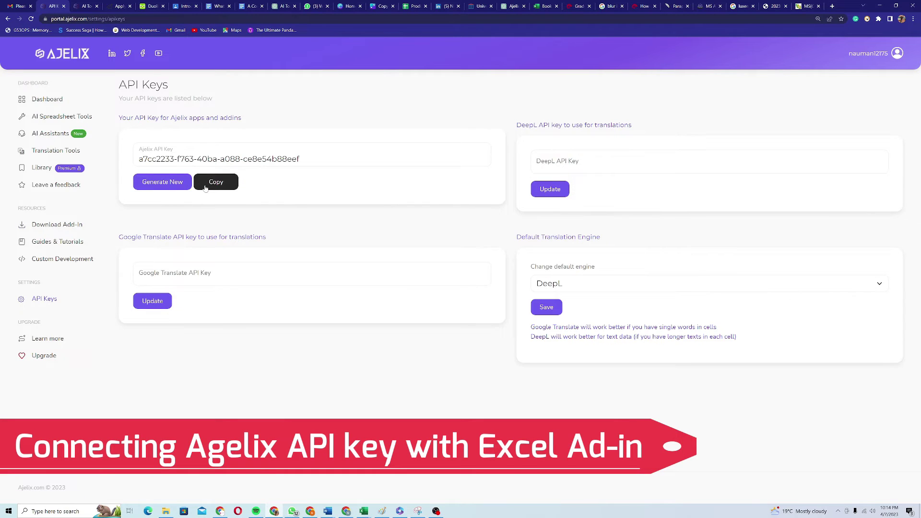
{"action": "left_click", "coordinate": [205, 188]}
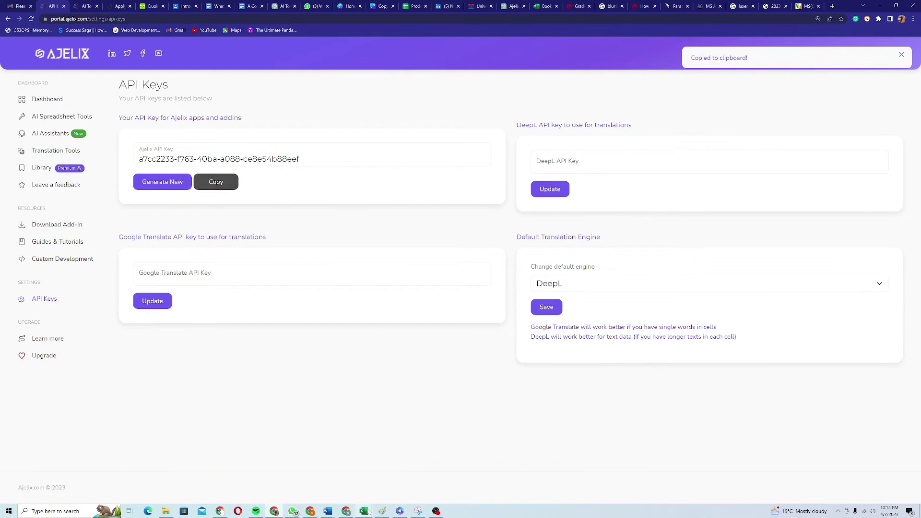
Save the copied API key in the Ajelix Assistant Authorization panel in Excel
{"action": "mouse_move", "coordinate": [365, 511]}
{"action": "left_click", "coordinate": [419, 491]}
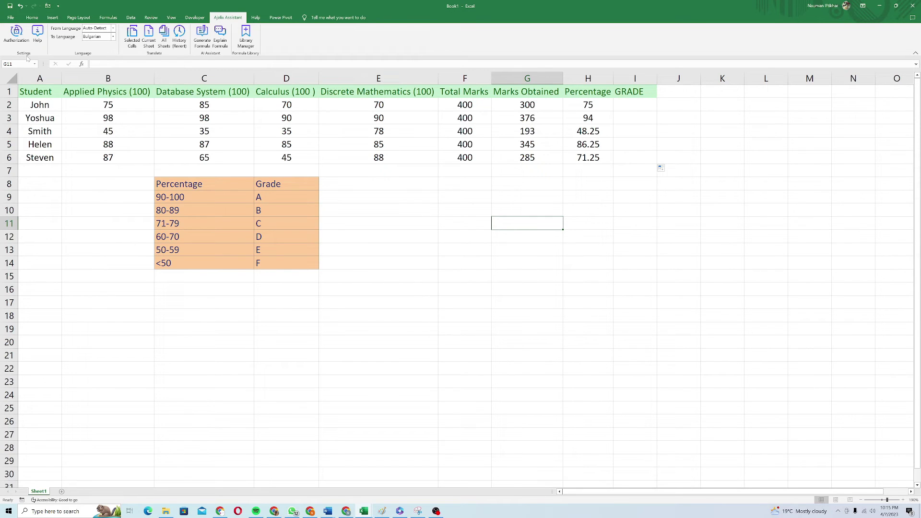
{"action": "left_click", "coordinate": [11, 33]}
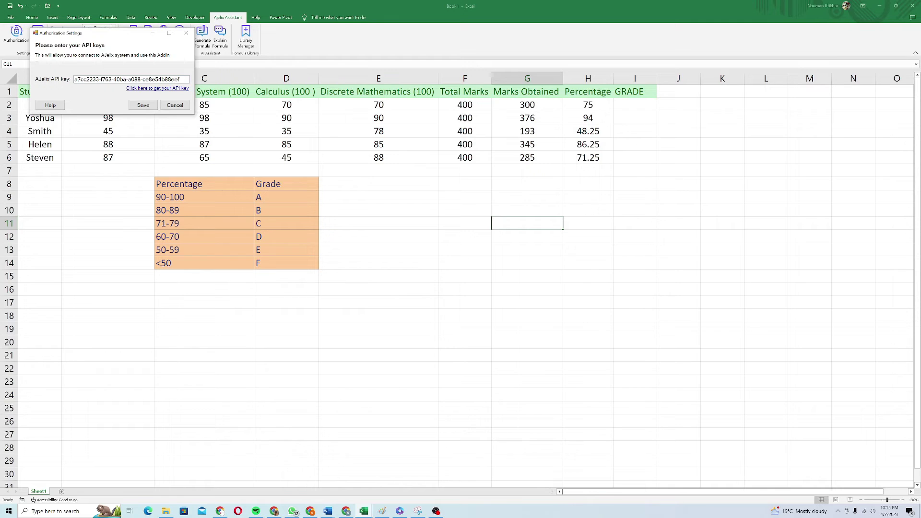
{"action": "left_click", "coordinate": [143, 105]}
{"action": "left_click", "coordinate": [386, 194]}
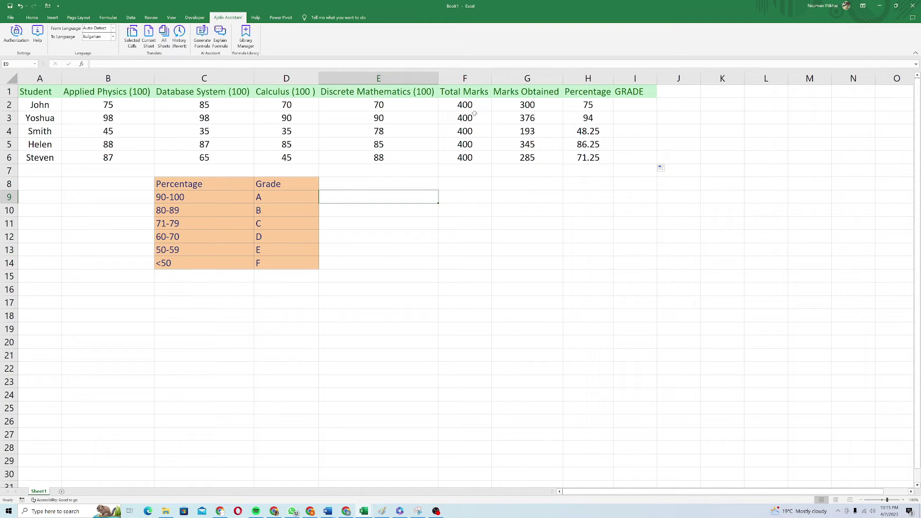
{"action": "left_click", "coordinate": [361, 105]}
{"action": "left_click", "coordinate": [549, 100]}
{"action": "key", "text": "Left"}
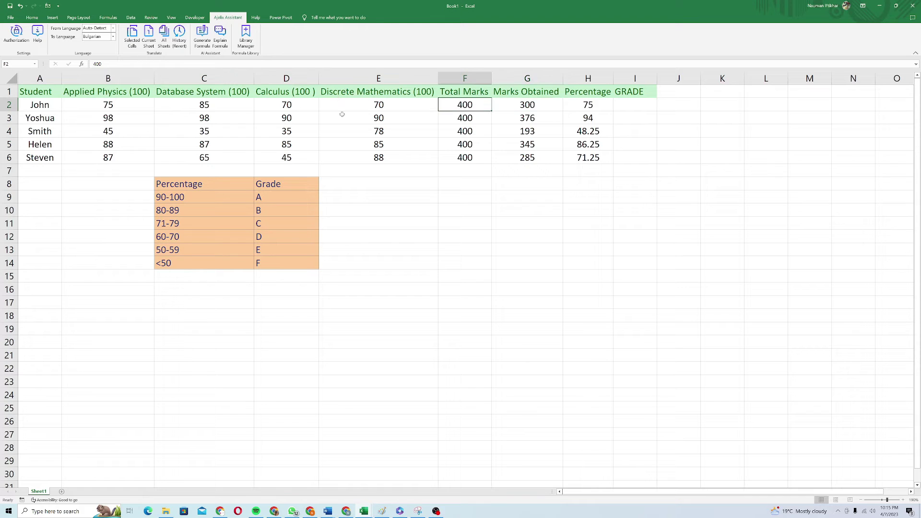
{"action": "left_click", "coordinate": [577, 104]}
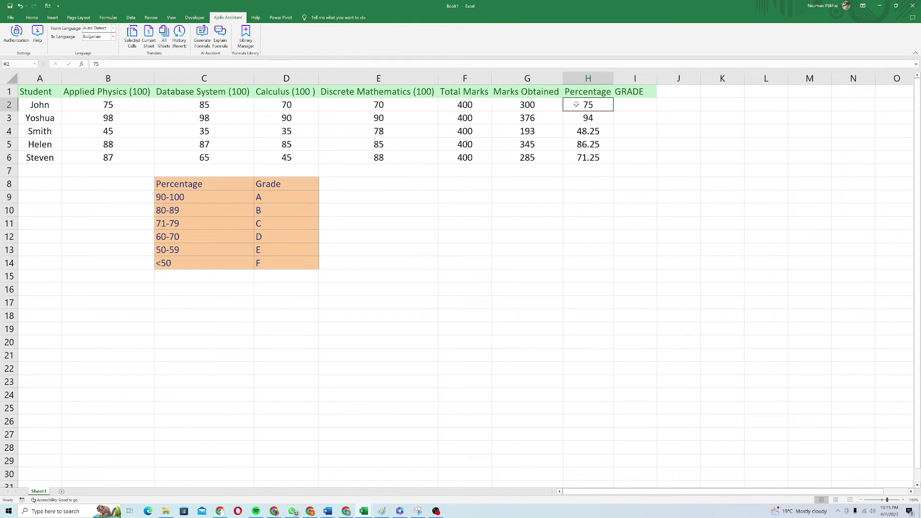
{"action": "key", "text": "Right"}
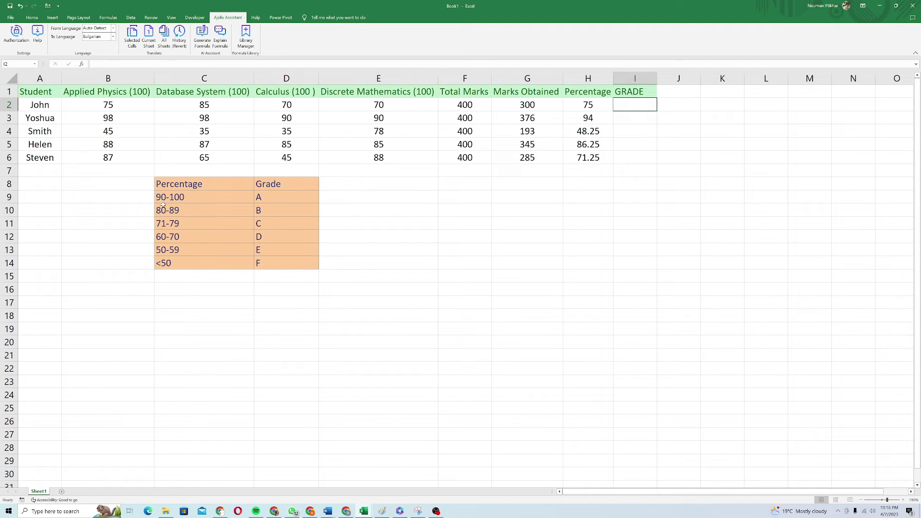
{"action": "left_click", "coordinate": [271, 201]}
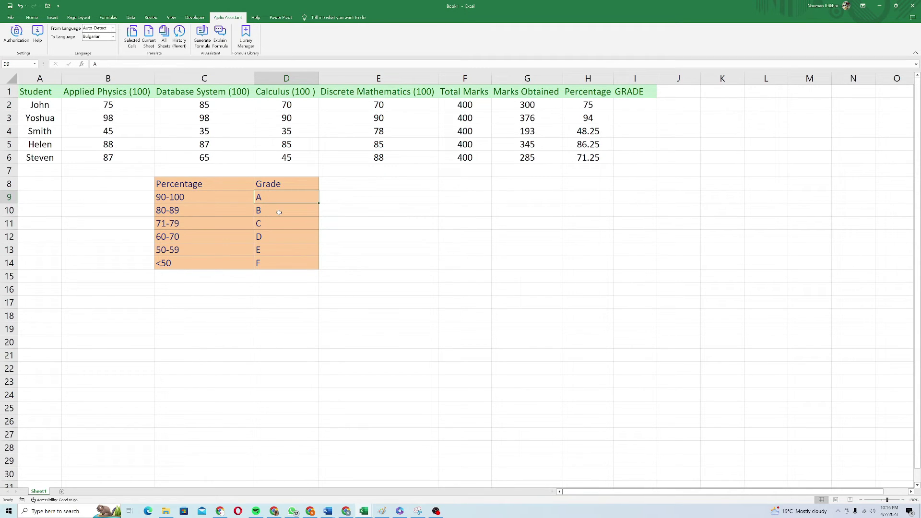
{"action": "left_click", "coordinate": [278, 213]}
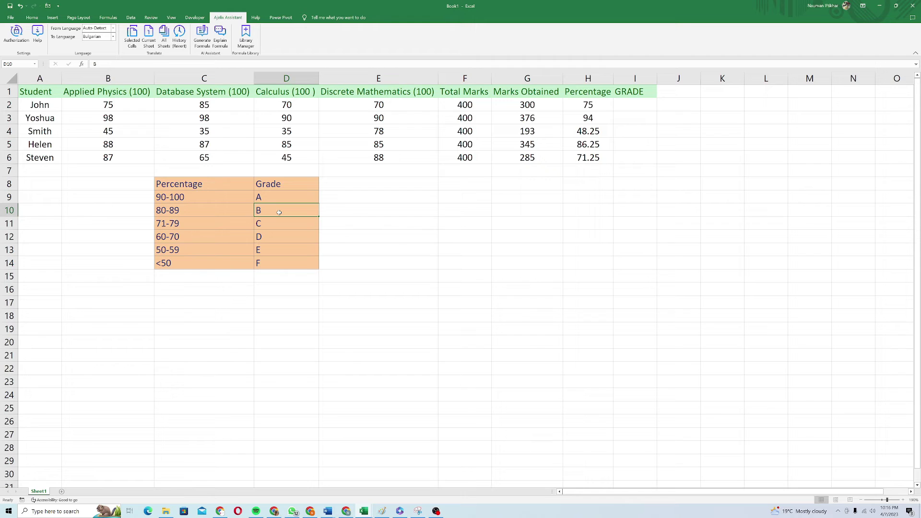
{"action": "left_click", "coordinate": [220, 228]}
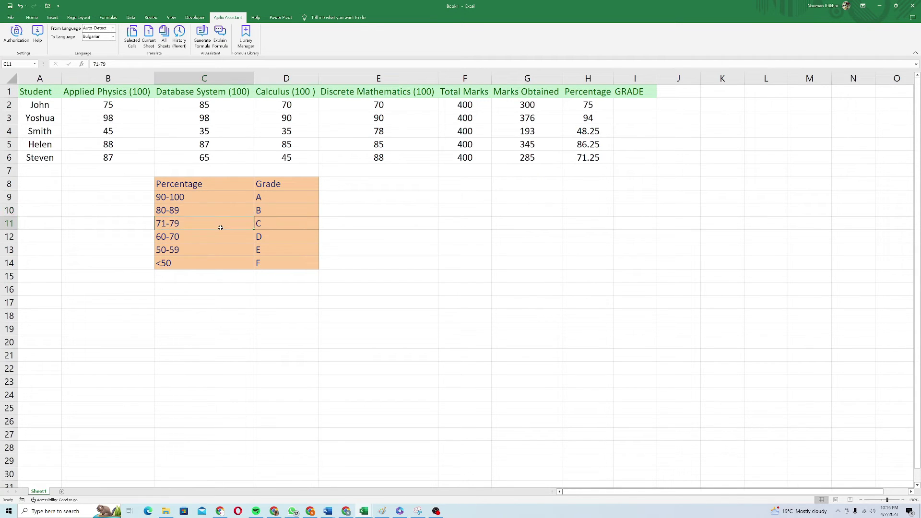
{"action": "left_click", "coordinate": [263, 228]}
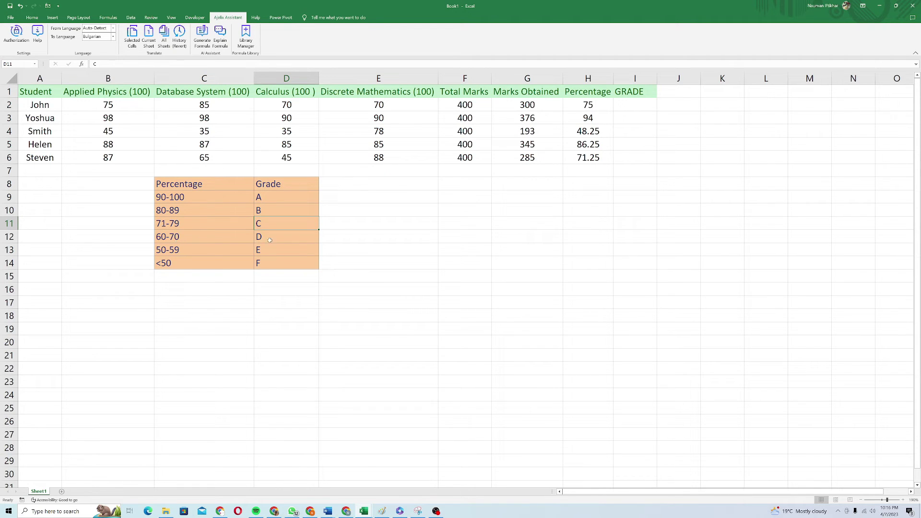
{"action": "left_click", "coordinate": [270, 240]}
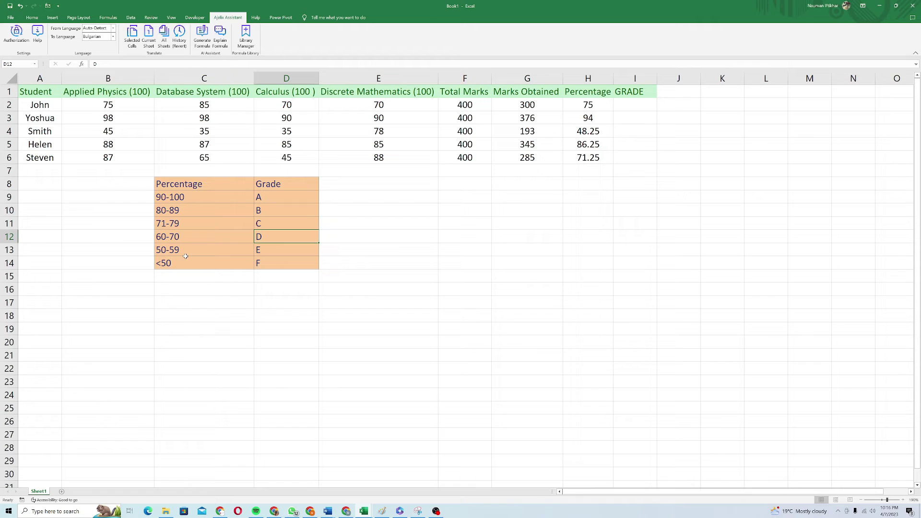
{"action": "left_click", "coordinate": [266, 251]}
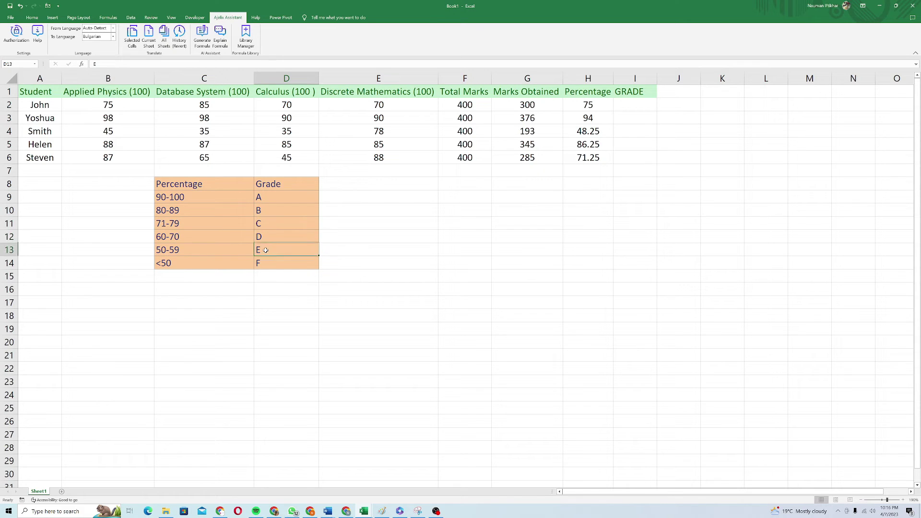
{"action": "left_click", "coordinate": [219, 266]}
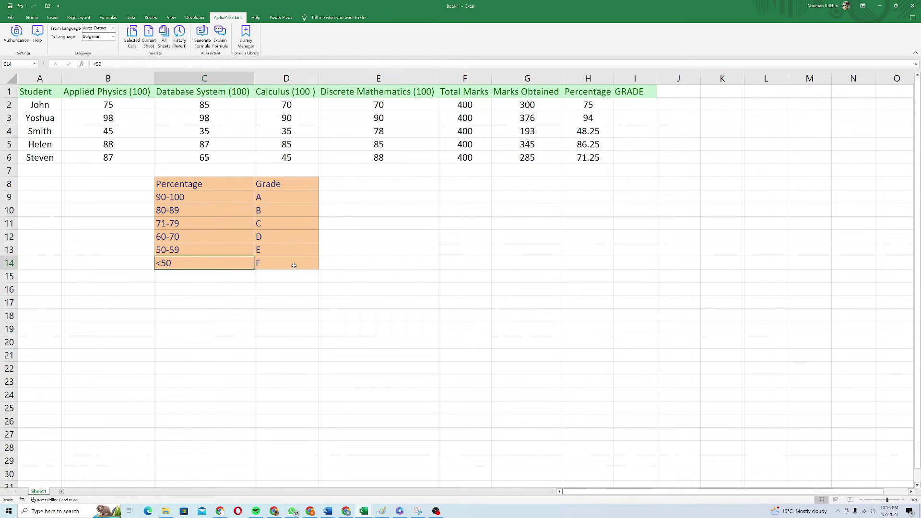
{"action": "left_click", "coordinate": [293, 265]}
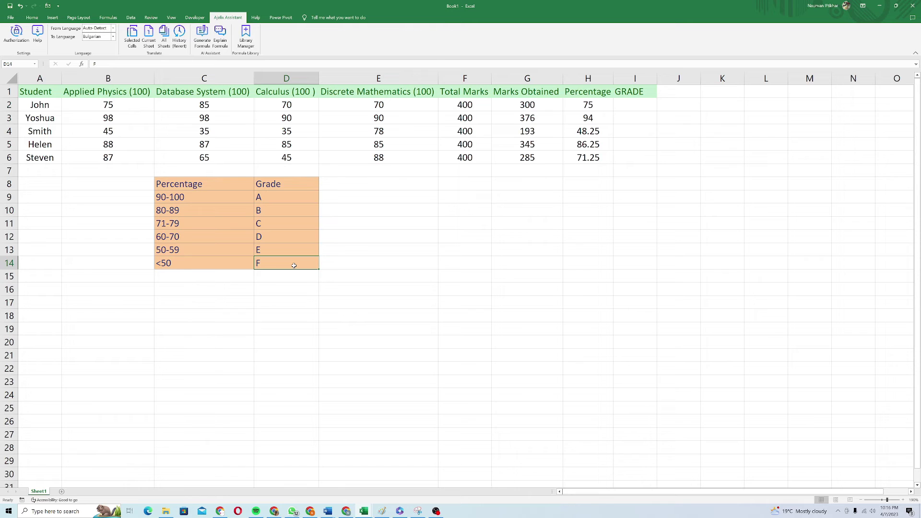
Generate and review a nested IF(AND) formula turning column H percentages into letter grades
{"action": "left_click", "coordinate": [202, 37]}
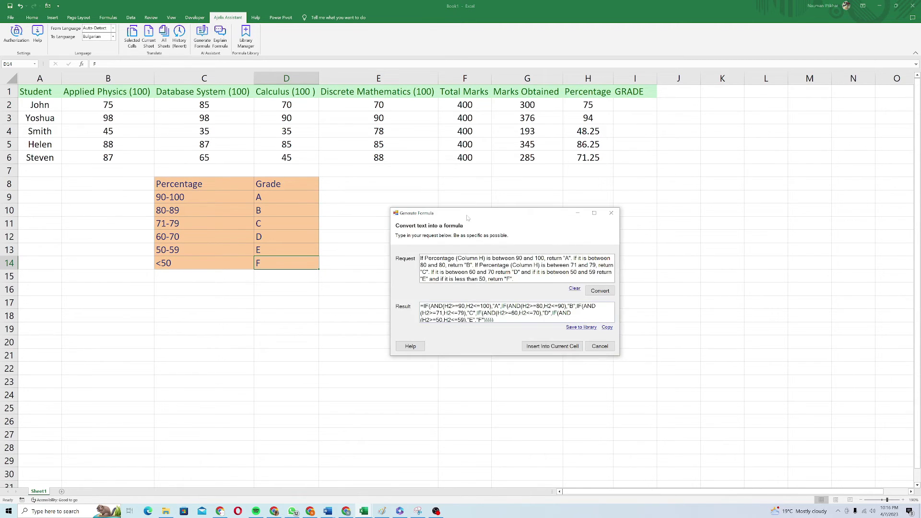
{"action": "left_click_drag", "start_coordinate": [501, 211], "coordinate": [435, 188]}
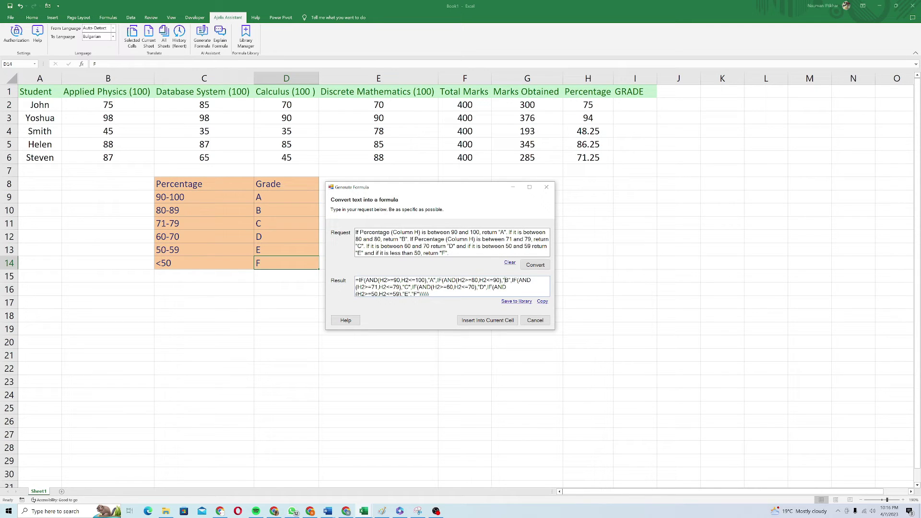
{"action": "scroll", "coordinate": [376, 246], "scroll_direction": "down", "scroll_amount": 1}
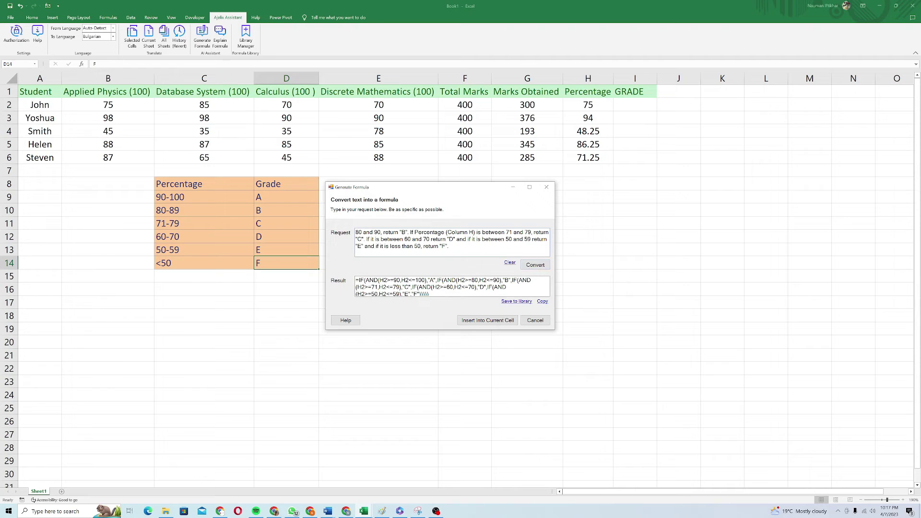
{"action": "mouse_move", "coordinate": [355, 280]}
{"action": "left_mouse_down"}
{"action": "mouse_move", "coordinate": [384, 280]}
{"action": "mouse_move", "coordinate": [356, 280]}
{"action": "left_mouse_up"}
{"action": "left_click", "coordinate": [428, 294]}
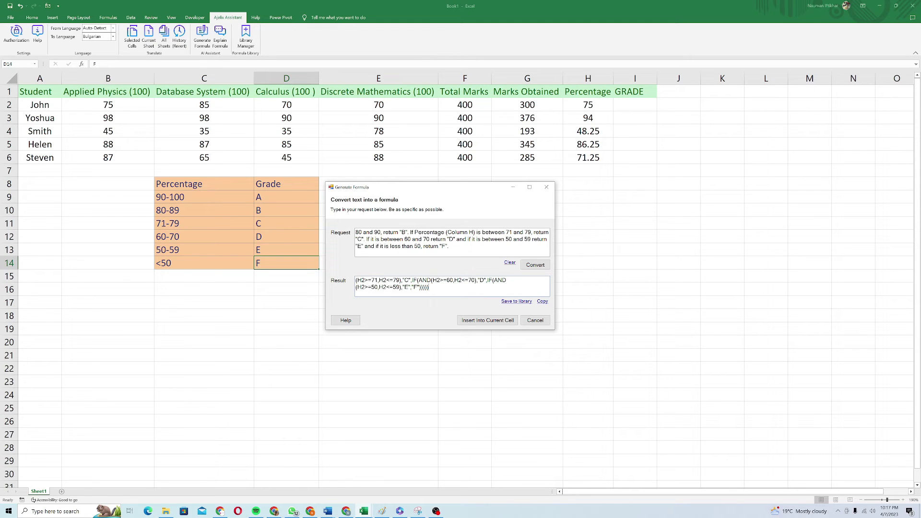
{"action": "scroll", "coordinate": [428, 281], "scroll_direction": "up", "scroll_amount": 1}
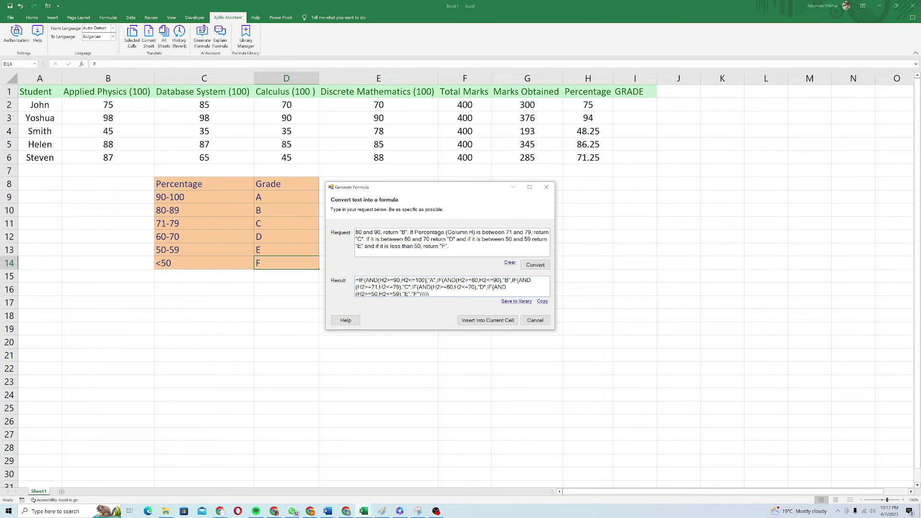
{"action": "scroll", "coordinate": [453, 287], "scroll_direction": "down", "scroll_amount": 1}
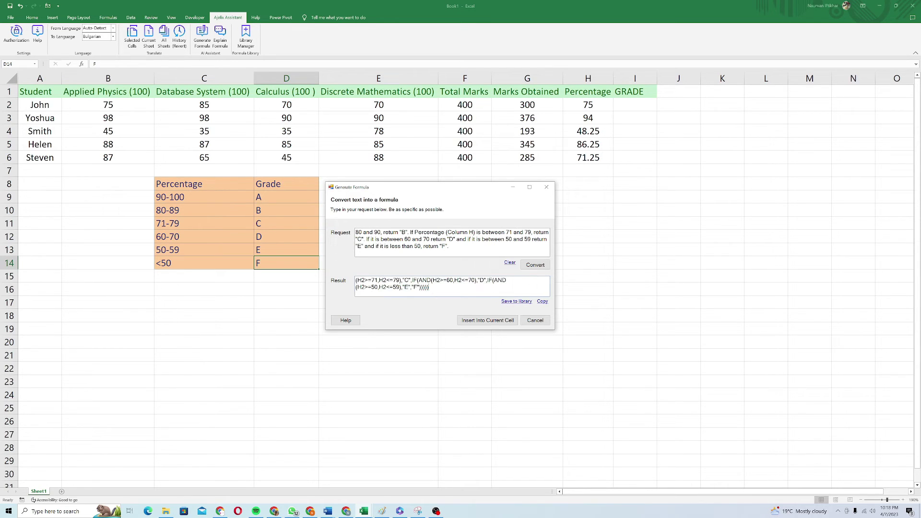
Paste the generated grade formula into I2 so it shows grade C
{"action": "left_click", "coordinate": [542, 301]}
{"action": "left_click", "coordinate": [618, 104]}
{"action": "key", "text": "F2"}
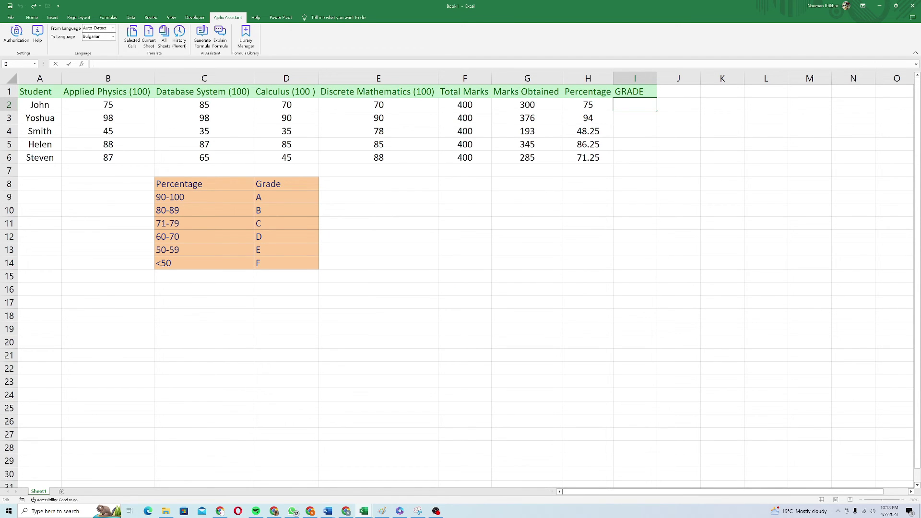
{"action": "key", "text": "ctrl+v"}
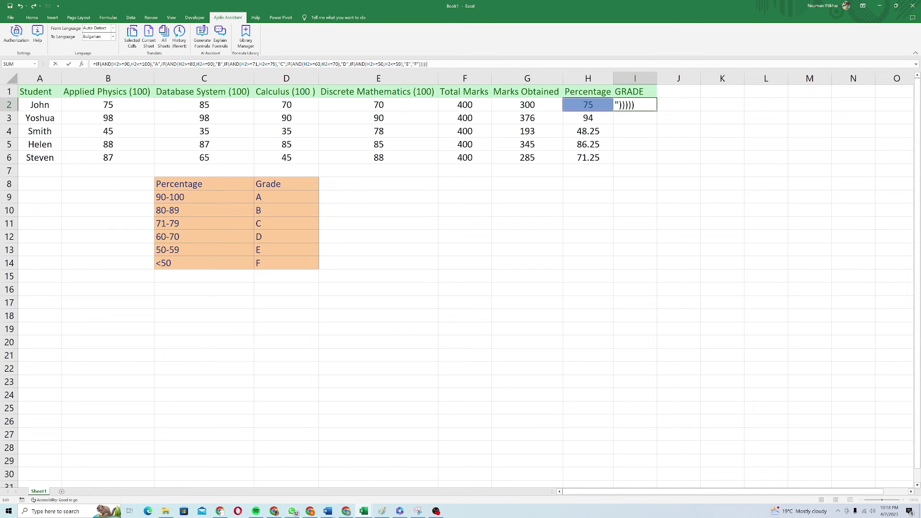
{"action": "key", "text": "Return"}
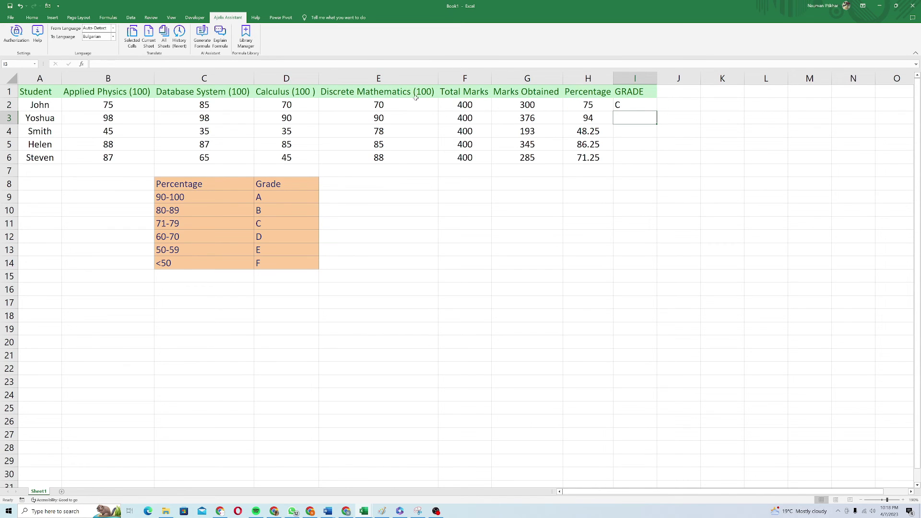
Fill the I2 formula down through I6, giving grades A, F, B and C
{"action": "left_click", "coordinate": [621, 104]}
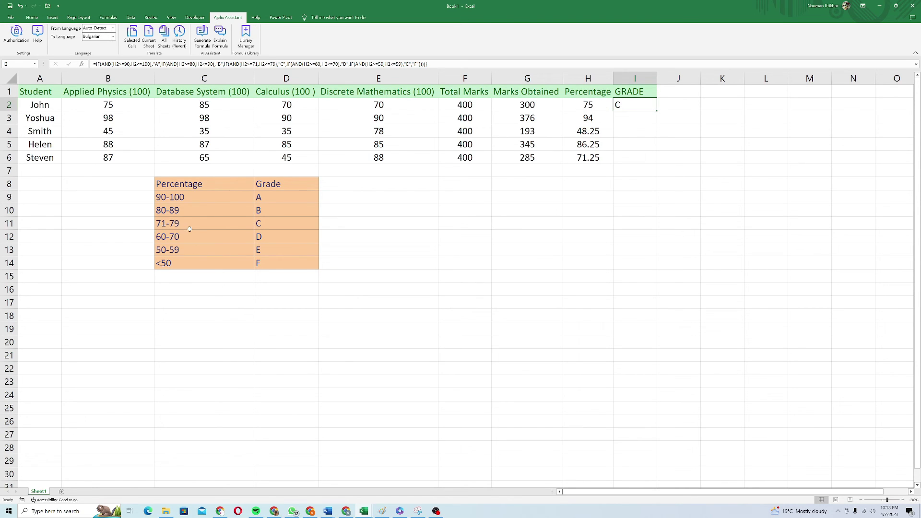
{"action": "left_click_drag", "start_coordinate": [657, 111], "coordinate": [657, 121]}
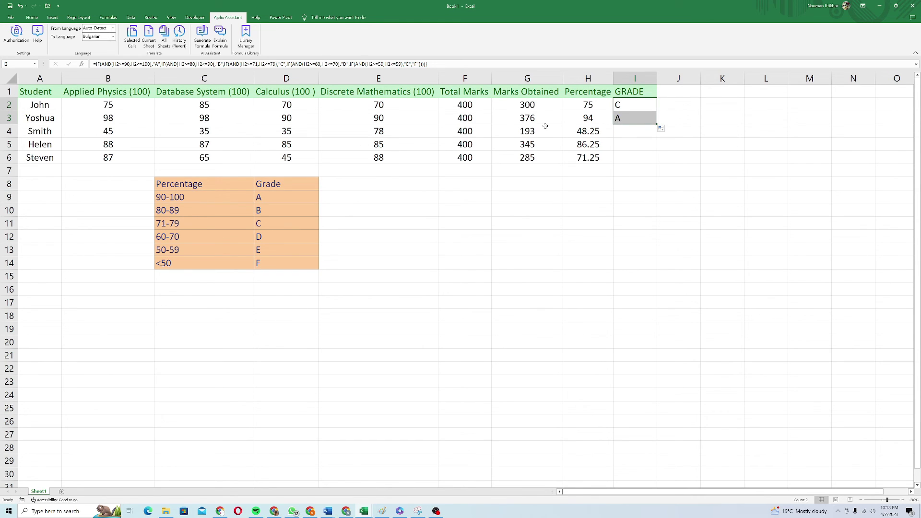
{"action": "left_click_drag", "start_coordinate": [657, 124], "coordinate": [658, 135]}
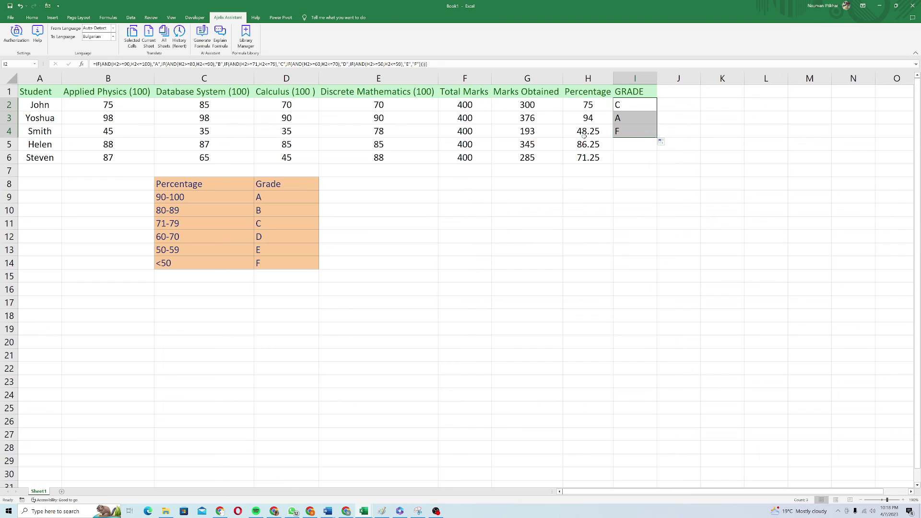
{"action": "left_click_drag", "start_coordinate": [657, 138], "coordinate": [657, 149]}
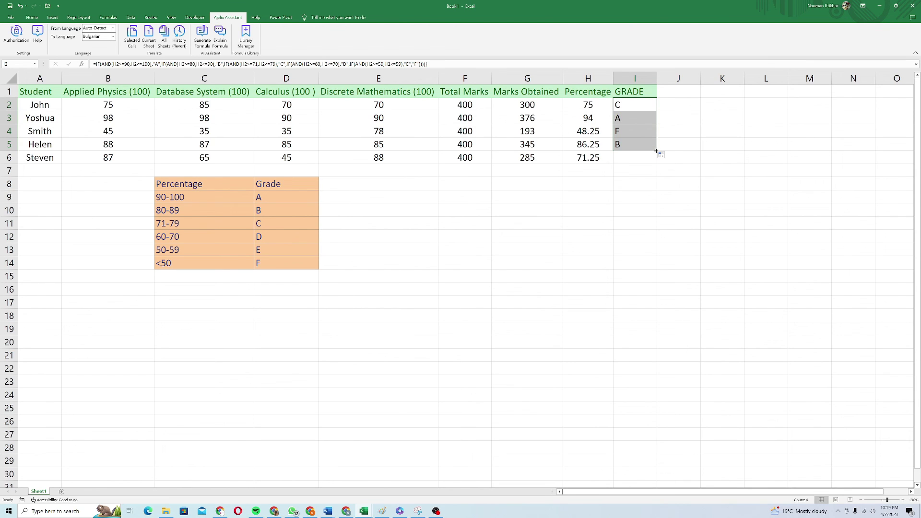
{"action": "left_click_drag", "start_coordinate": [656, 151], "coordinate": [657, 163]}
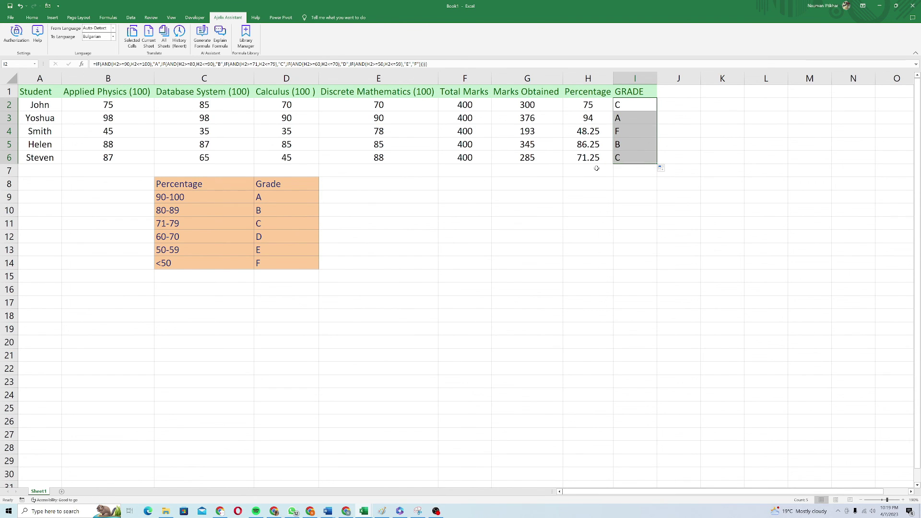